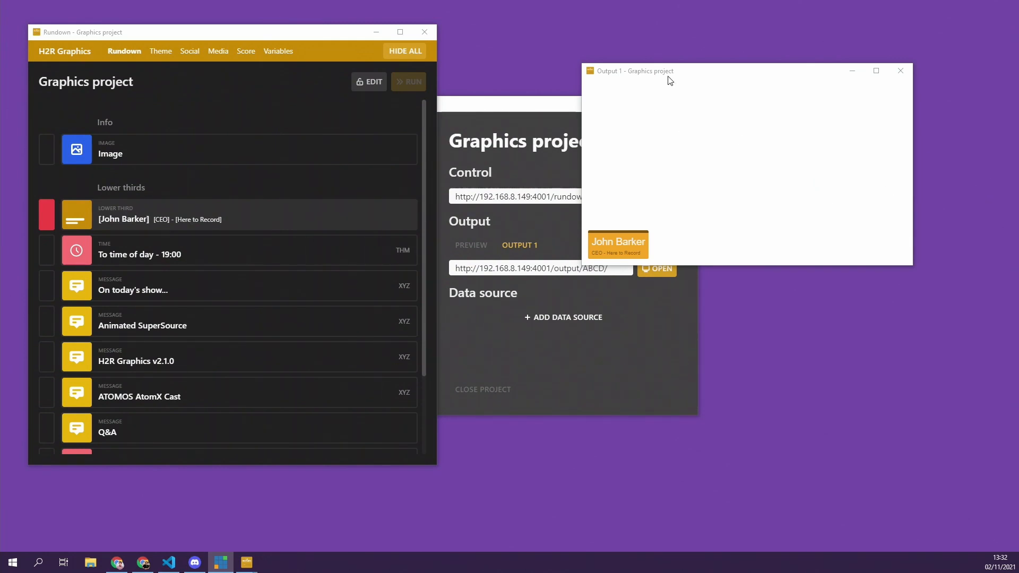
Step: Move Output 1 aside, minimise the project info window, and place the Rundown window beside it
{"action": "left_click_drag", "start_coordinate": [668, 76], "coordinate": [729, 95]}
{"action": "left_click_drag", "start_coordinate": [571, 103], "coordinate": [588, 115]}
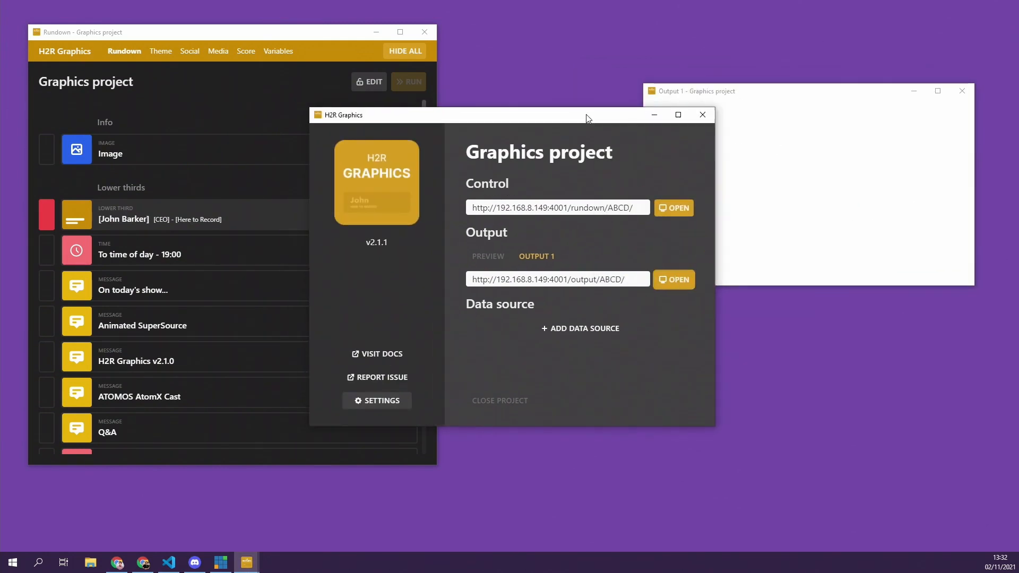
{"action": "left_click", "coordinate": [655, 116]}
{"action": "left_click_drag", "start_coordinate": [269, 39], "coordinate": [393, 52]}
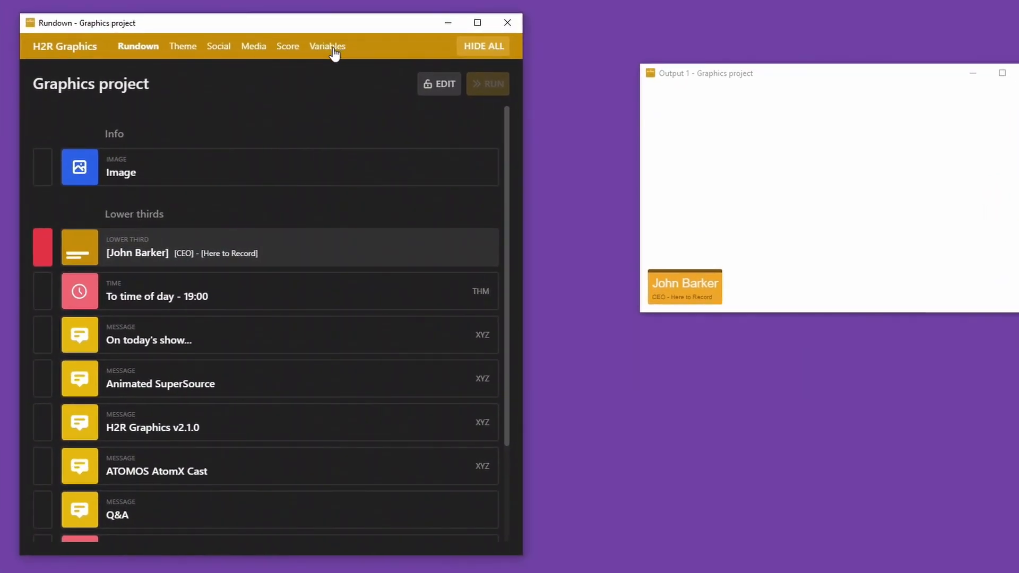
Step: On the Variables page, select List 1's [list1.1], [list1.2] and [list1.3] tokens, then return to Rundown
{"action": "left_click", "coordinate": [334, 50]}
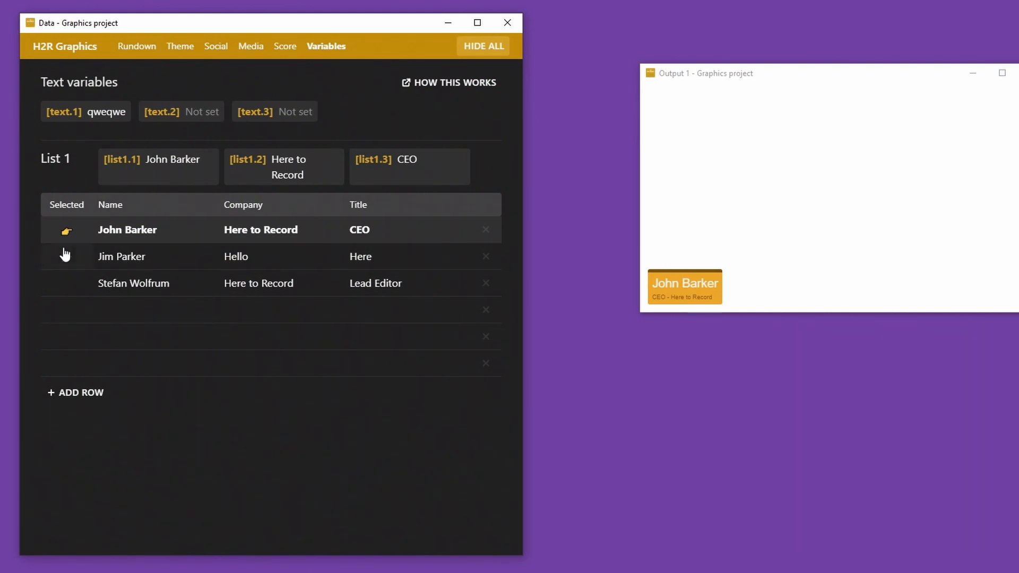
{"action": "left_click", "coordinate": [146, 310]}
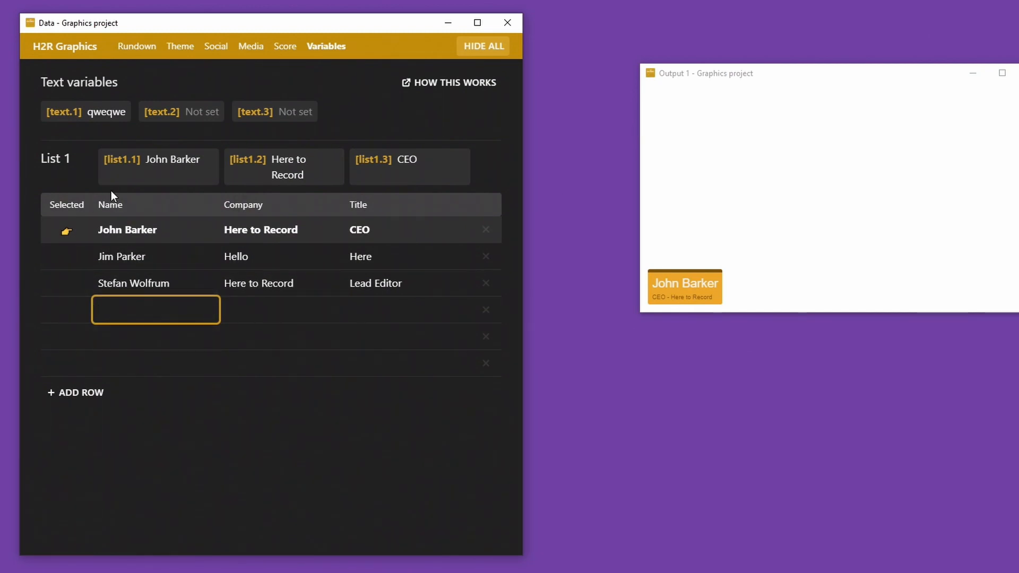
{"action": "double_click", "coordinate": [113, 159]}
{"action": "triple_click", "coordinate": [115, 155]}
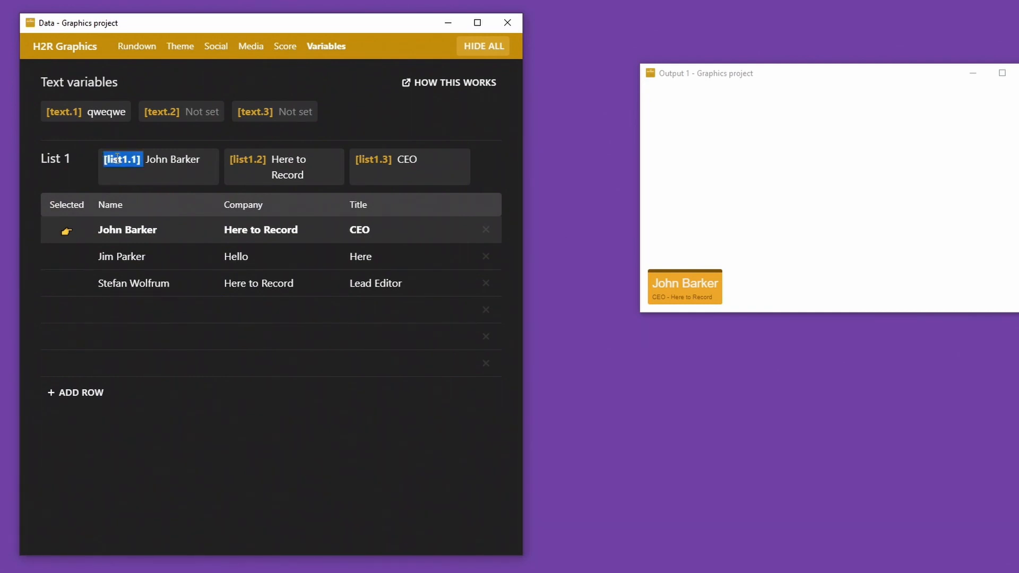
{"action": "triple_click", "coordinate": [251, 158]}
{"action": "triple_click", "coordinate": [370, 159]}
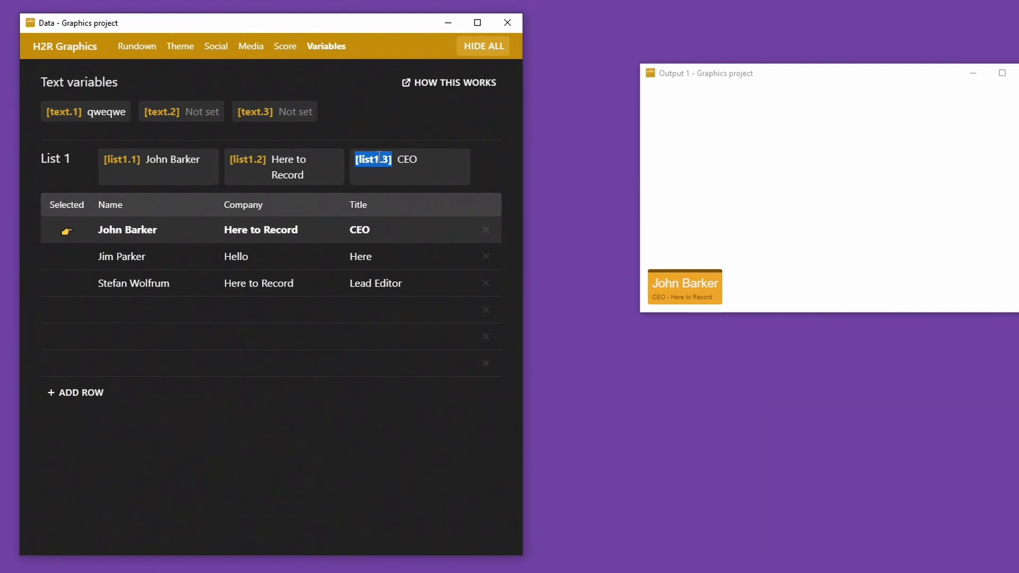
{"action": "left_click", "coordinate": [379, 156]}
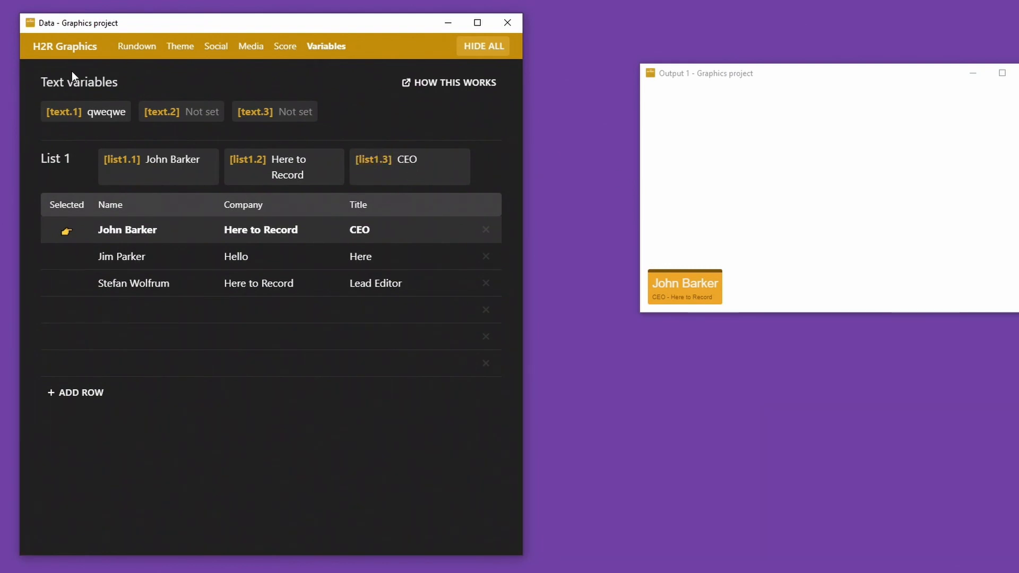
{"action": "left_click", "coordinate": [136, 48]}
Step: Open the lower third's edit settings and toggle it on the output
{"action": "right_click", "coordinate": [223, 258]}
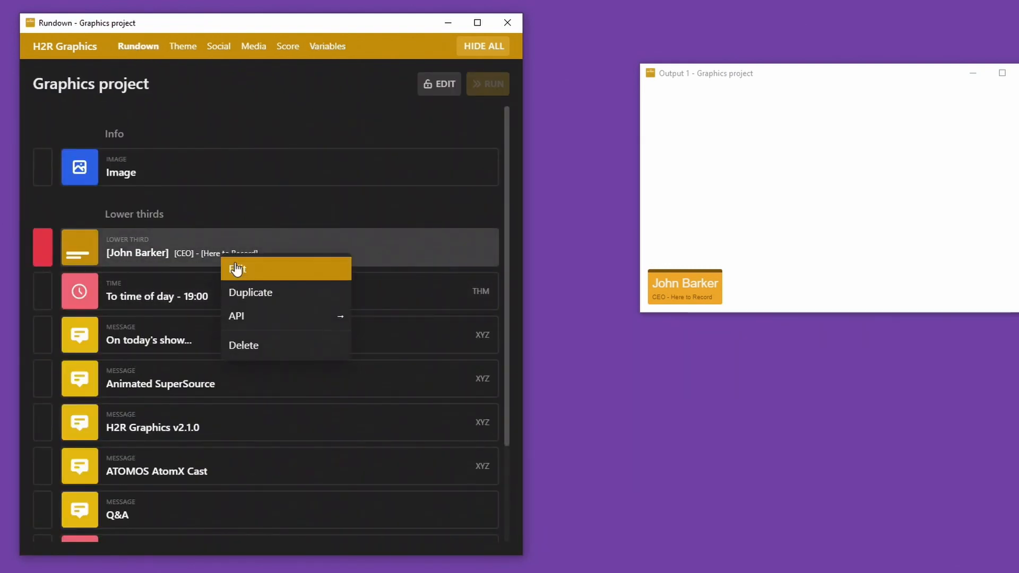
{"action": "left_click", "coordinate": [237, 269]}
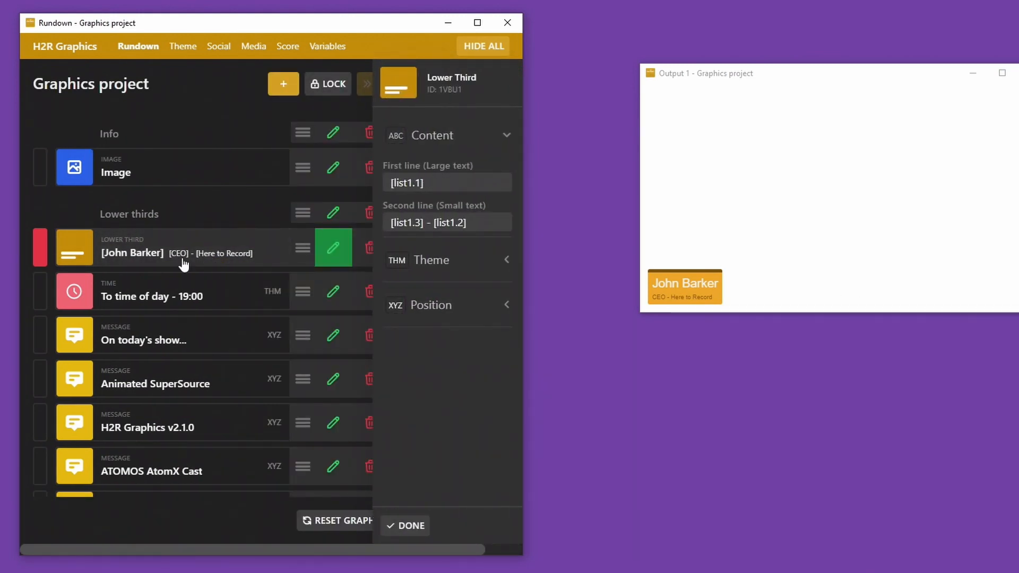
{"action": "left_click", "coordinate": [153, 257]}
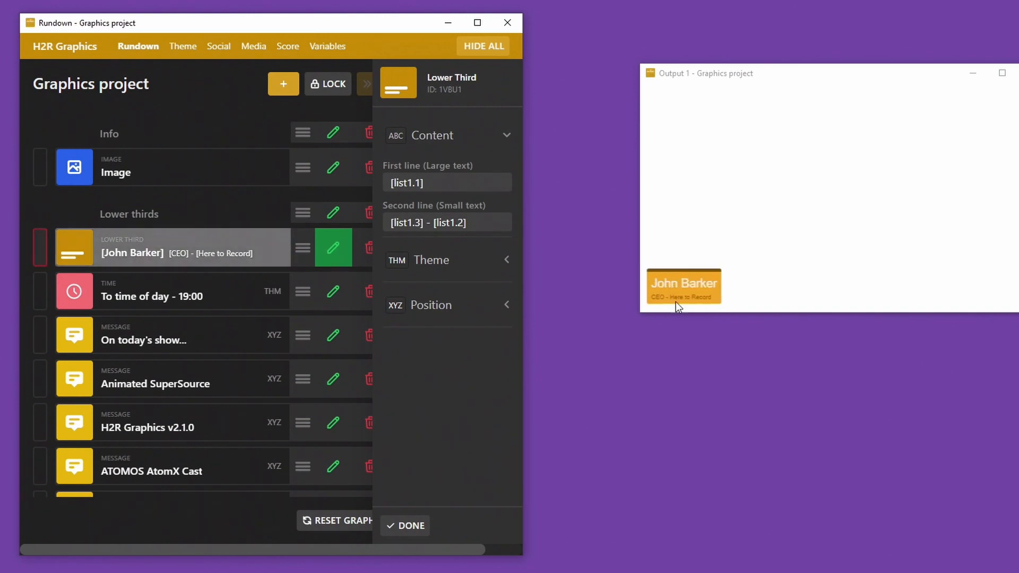
Step: Inspect the First line and Second line fields and their list1 variable references
{"action": "left_click", "coordinate": [429, 184]}
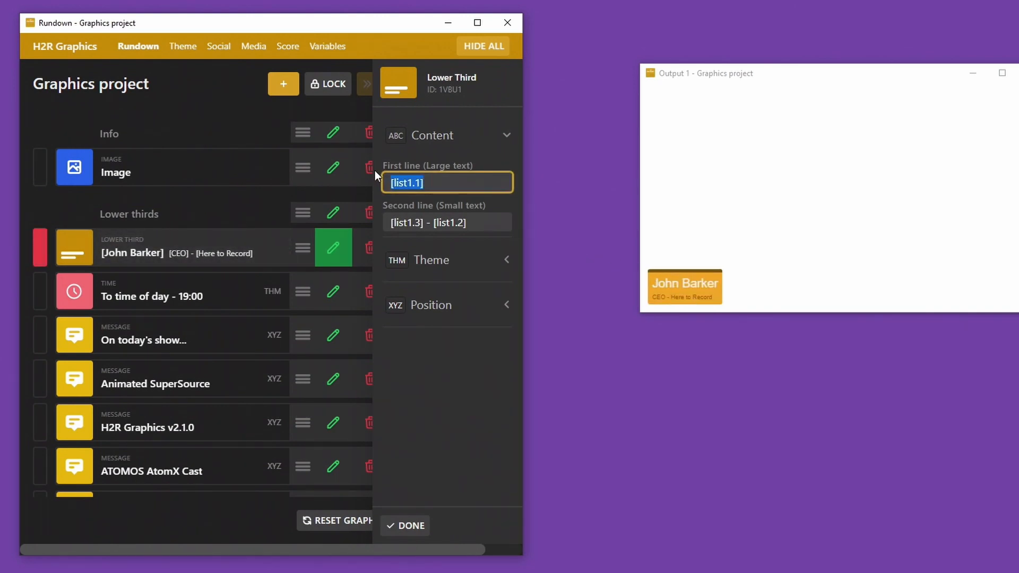
{"action": "key", "text": "Right"}
{"action": "key", "text": "Left"}
{"action": "key", "text": "Left"}
{"action": "key", "text": "Left"}
{"action": "left_click", "coordinate": [440, 224]}
{"action": "key", "text": "Left"}
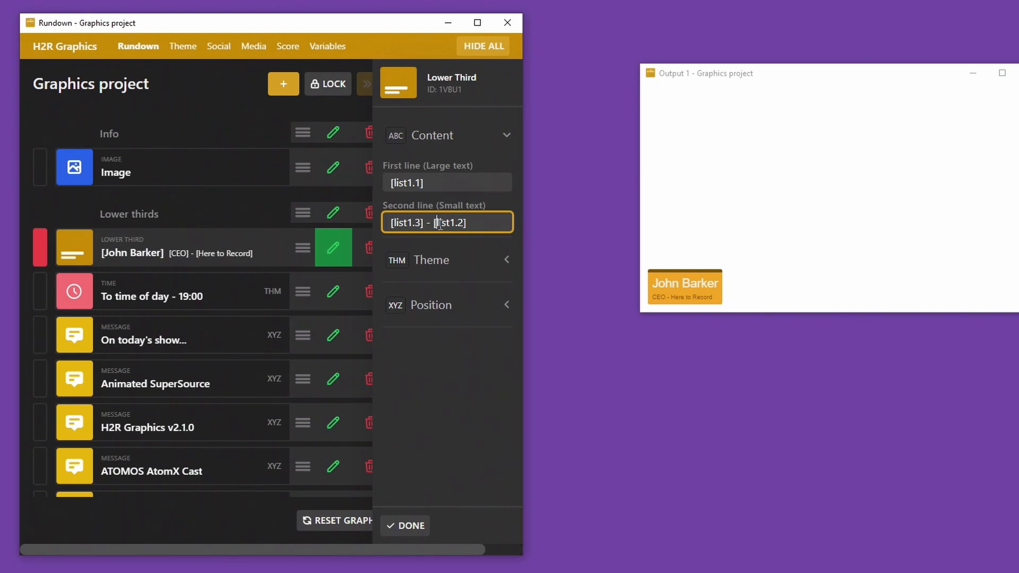
{"action": "key", "text": "End"}
Step: Back on Variables, select the list1.1, list1.2 and list1.3 labels and shift the Output 1 preview left
{"action": "left_click", "coordinate": [328, 51]}
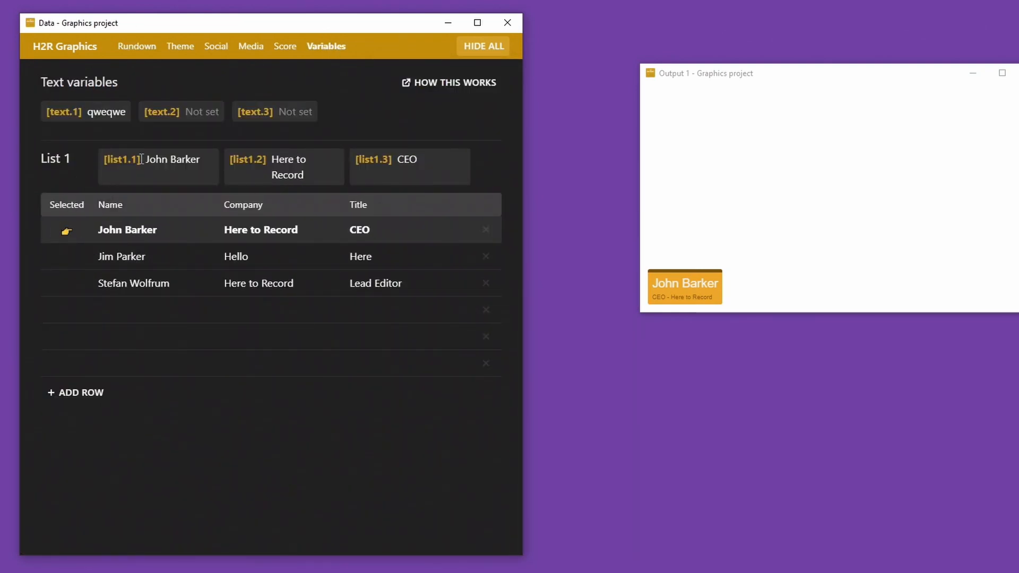
{"action": "double_click", "coordinate": [117, 159]}
{"action": "double_click", "coordinate": [246, 161]}
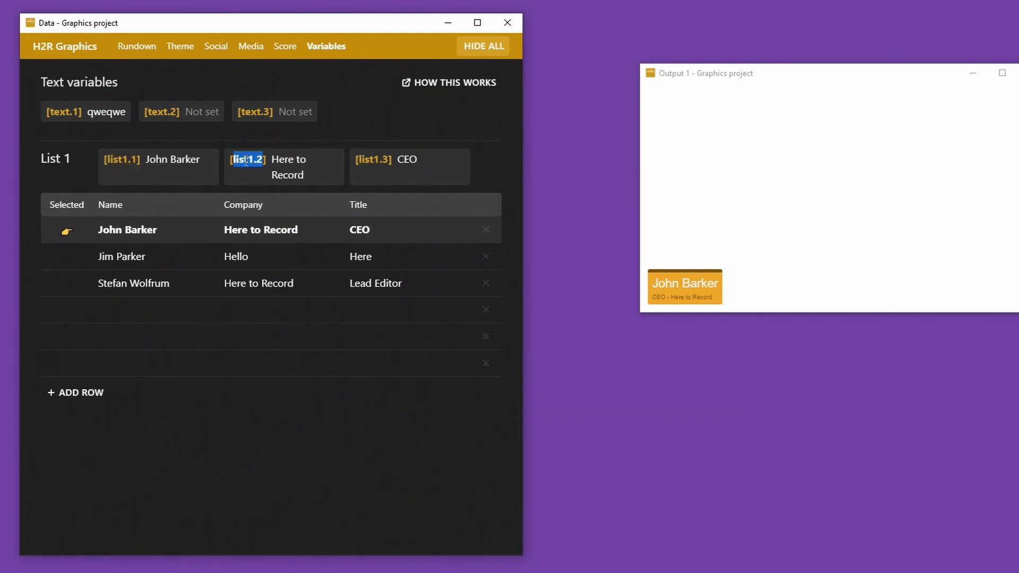
{"action": "triple_click", "coordinate": [371, 160]}
{"action": "left_click_drag", "start_coordinate": [746, 74], "coordinate": [677, 79]}
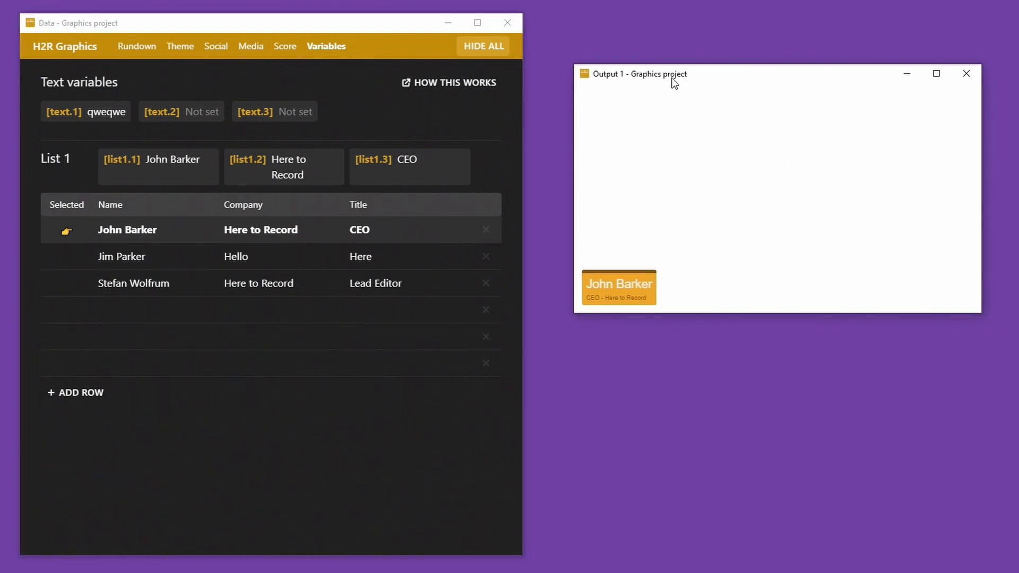
Step: Preview the second List 1 entry on Output 1, restore the first, and add an empty row
{"action": "left_click", "coordinate": [73, 264]}
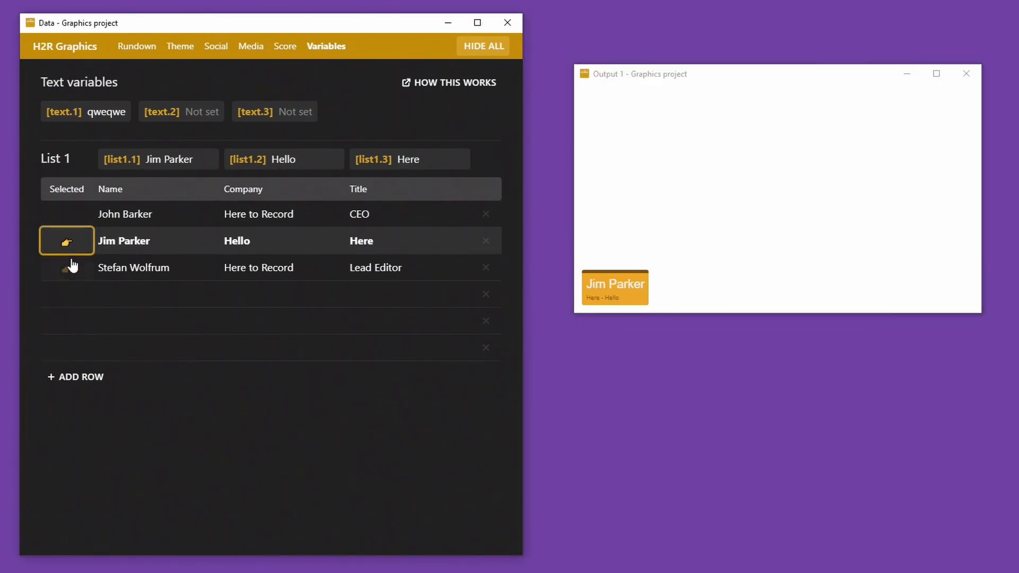
{"action": "left_click_drag", "start_coordinate": [108, 157], "coordinate": [171, 162]}
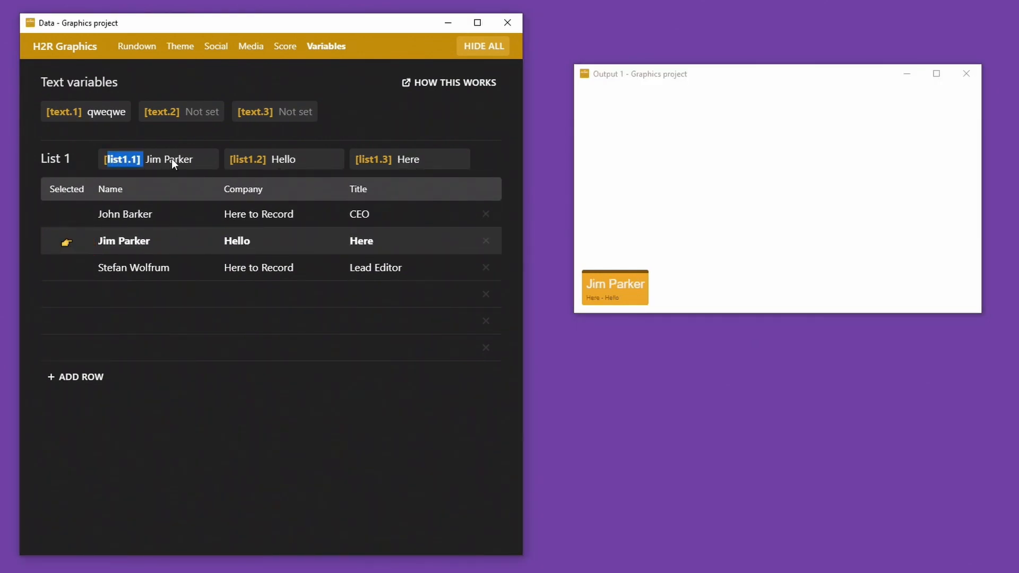
{"action": "left_click", "coordinate": [610, 272]}
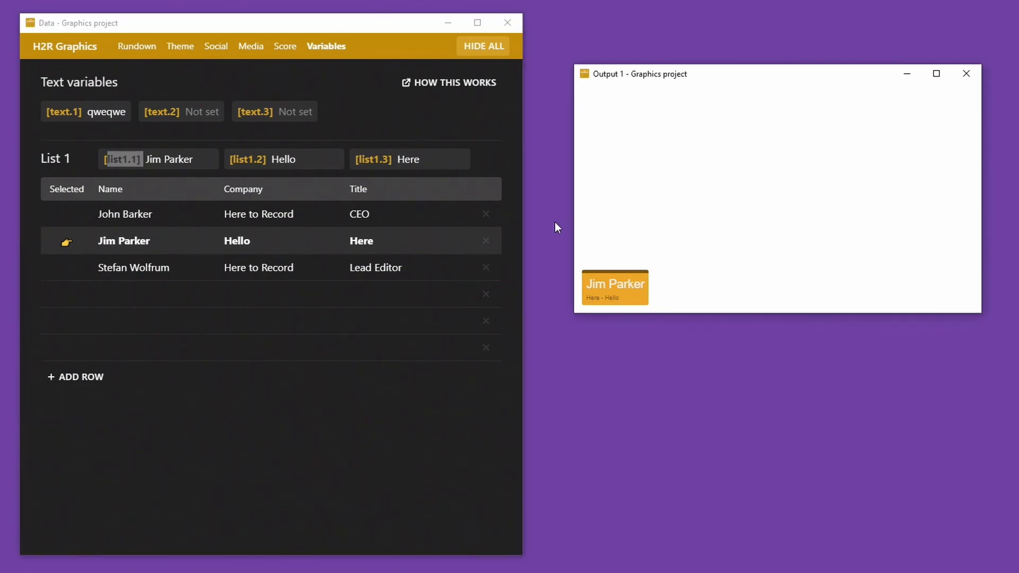
{"action": "left_click", "coordinate": [106, 162]}
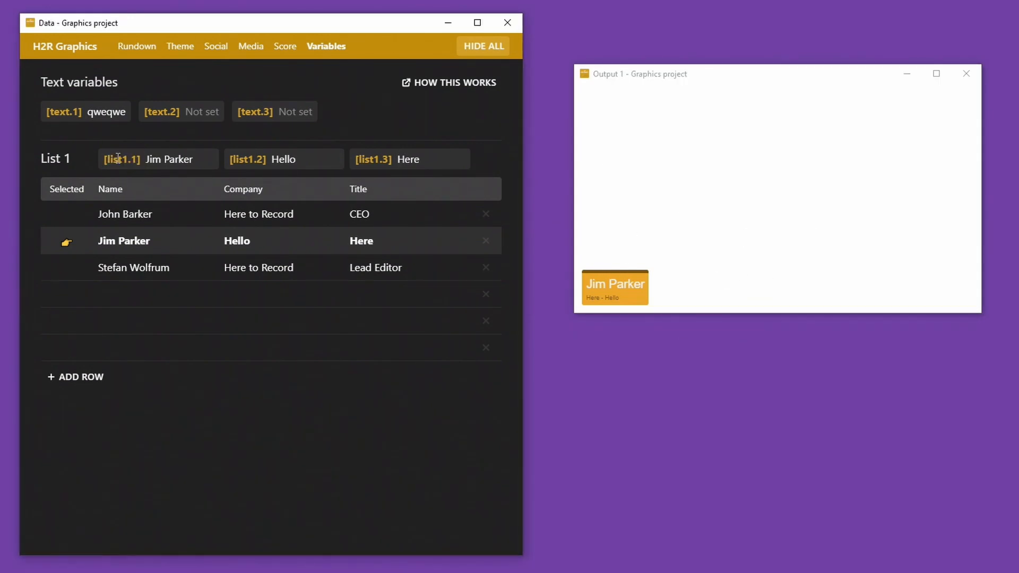
{"action": "left_click", "coordinate": [75, 221]}
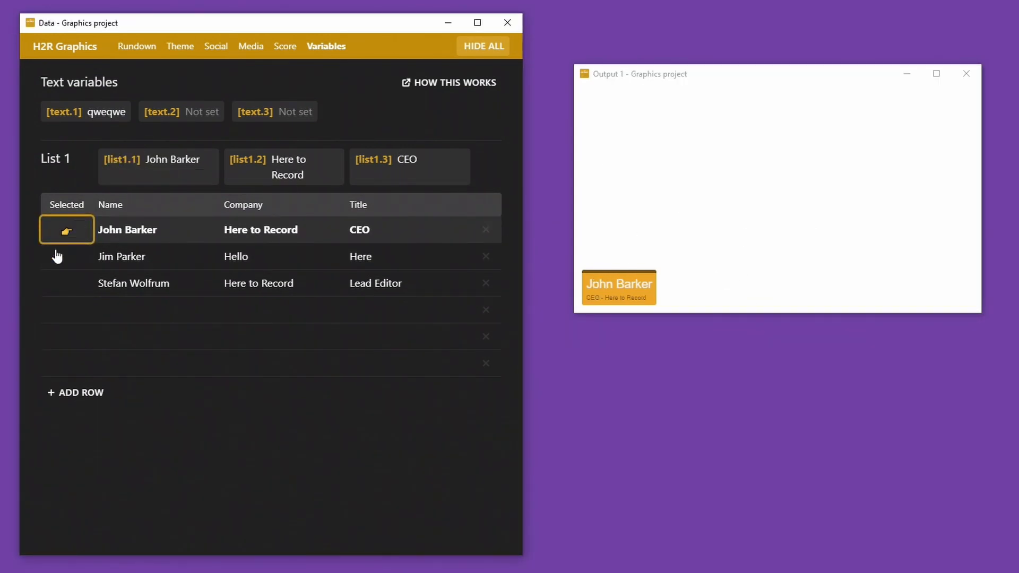
{"action": "left_click", "coordinate": [94, 402]}
Step: Add List 1 placeholder rows named dfg, dgfd, fdgdf and dvdfv
{"action": "left_click", "coordinate": [92, 428]}
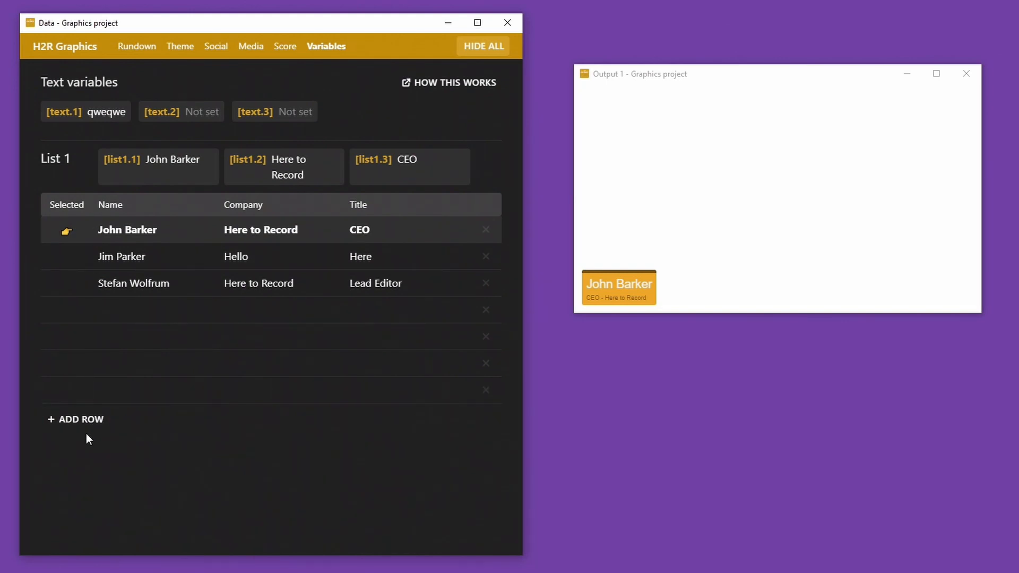
{"action": "left_click", "coordinate": [137, 308]}
{"action": "type", "text": "dfg"}
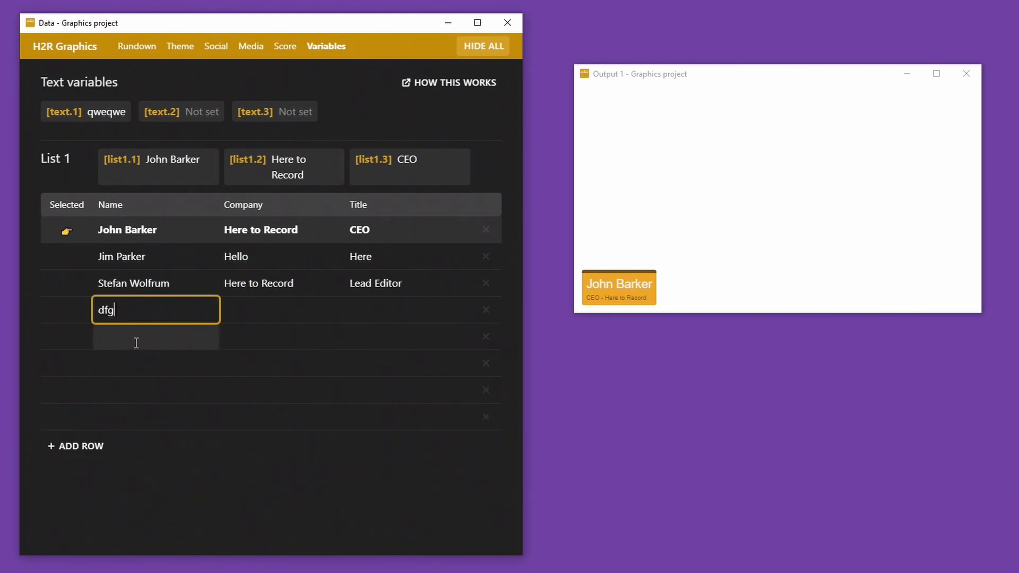
{"action": "left_click", "coordinate": [137, 340]}
{"action": "type", "text": "dgfd"}
{"action": "left_click", "coordinate": [147, 371]}
{"action": "type", "text": "fdgdf"}
{"action": "left_click", "coordinate": [157, 400]}
{"action": "type", "text": "dvdfv"}
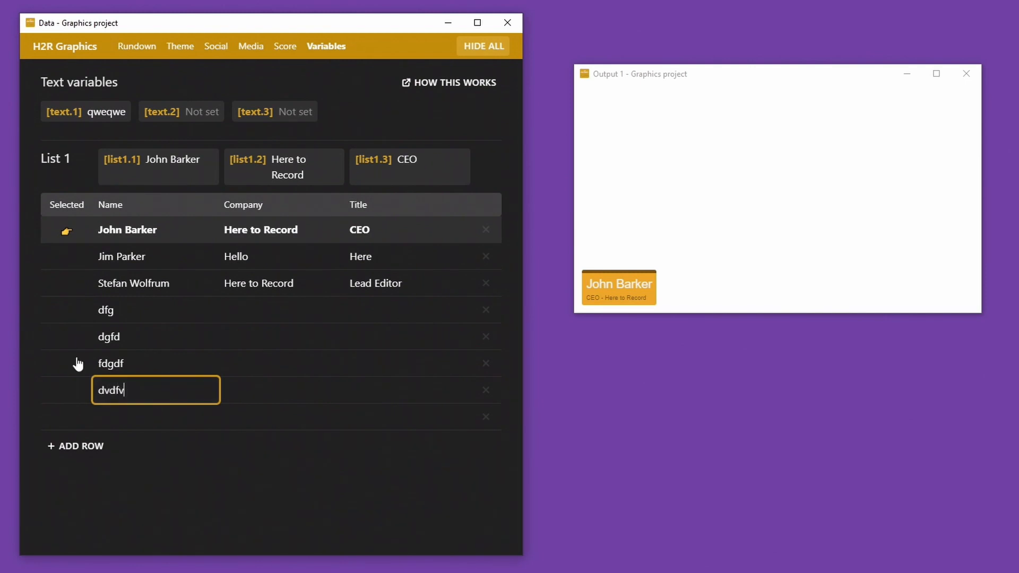
Step: Keep the first List 1 entry active, return to Rundown, and edit the Time graphic
{"action": "left_click", "coordinate": [67, 317]}
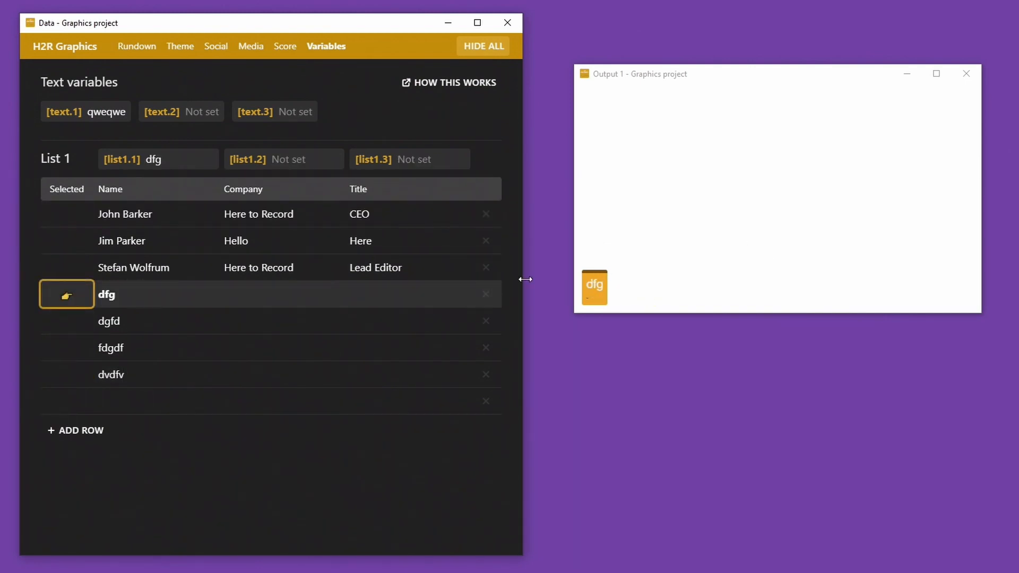
{"action": "left_click", "coordinate": [72, 219]}
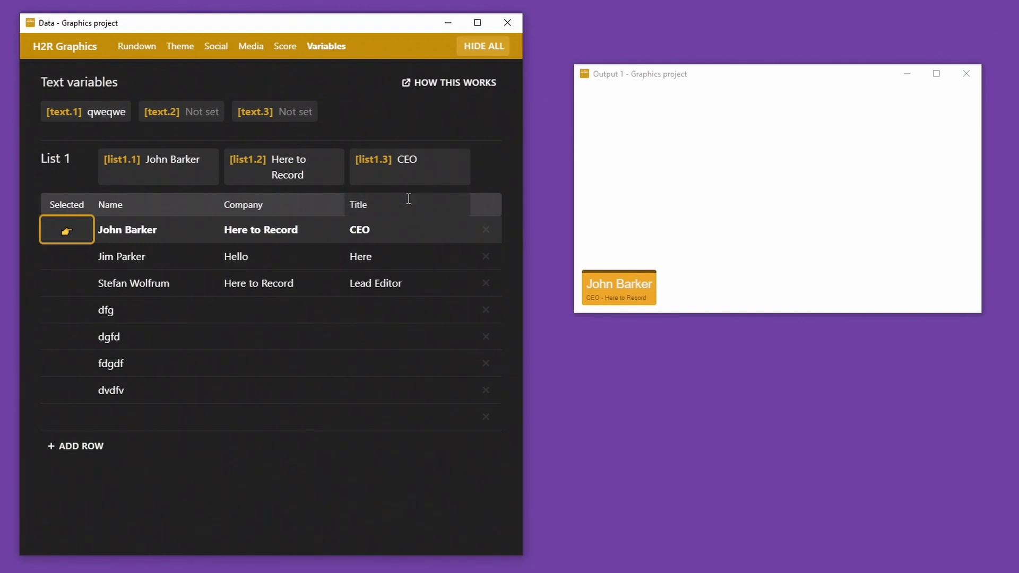
{"action": "left_click", "coordinate": [130, 48]}
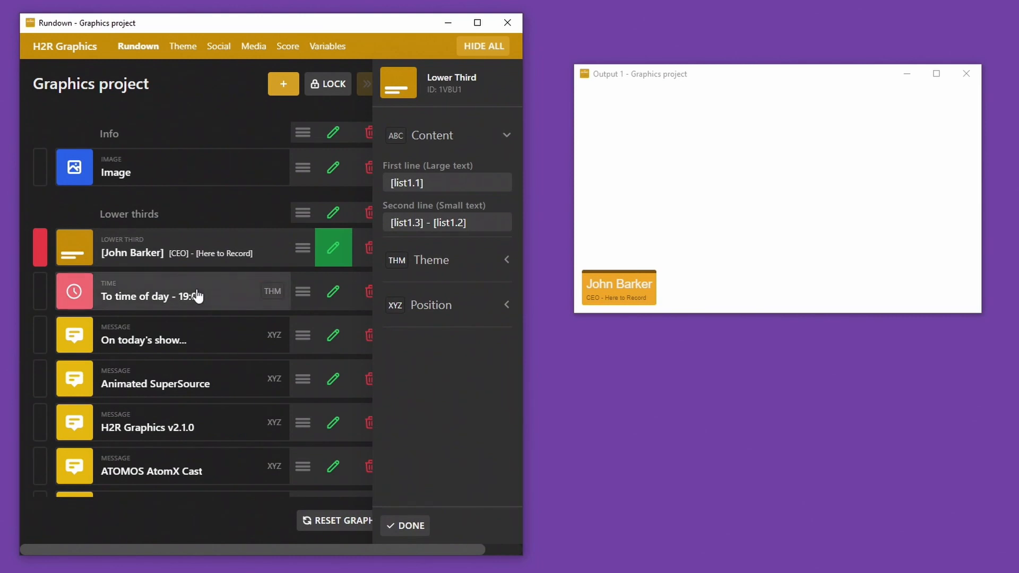
{"action": "right_click", "coordinate": [197, 296]}
{"action": "left_click", "coordinate": [228, 308]}
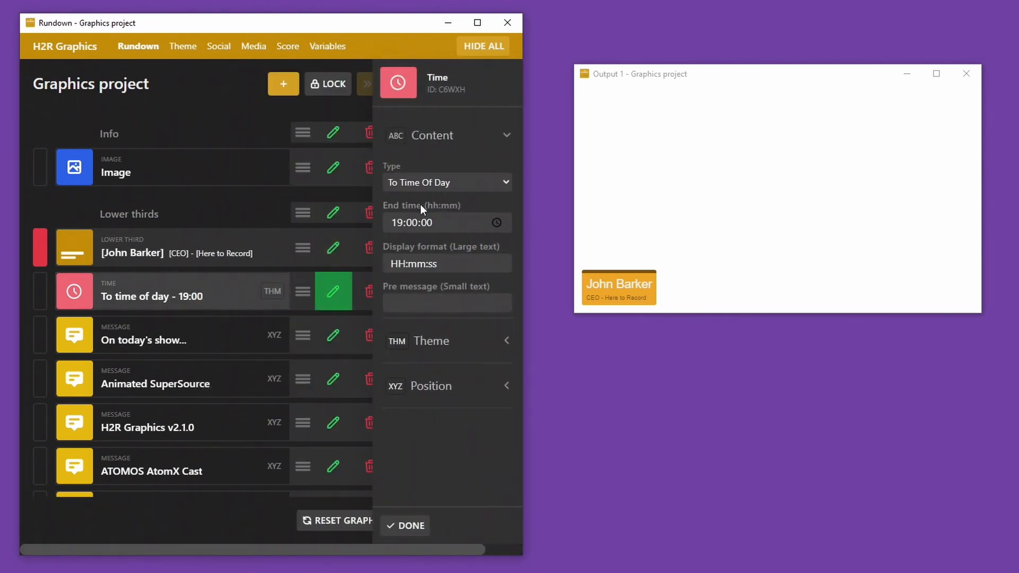
Step: Set the timer type to Count up with a duration of 00:00:10
{"action": "left_click", "coordinate": [425, 184]}
{"action": "left_click", "coordinate": [436, 253]}
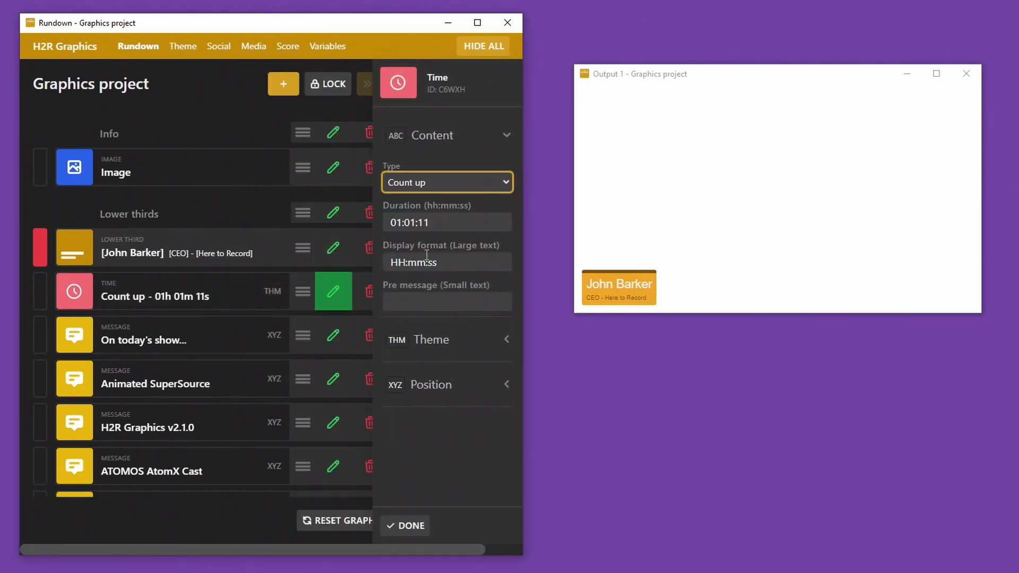
{"action": "left_click_drag", "start_coordinate": [449, 224], "coordinate": [385, 223]}
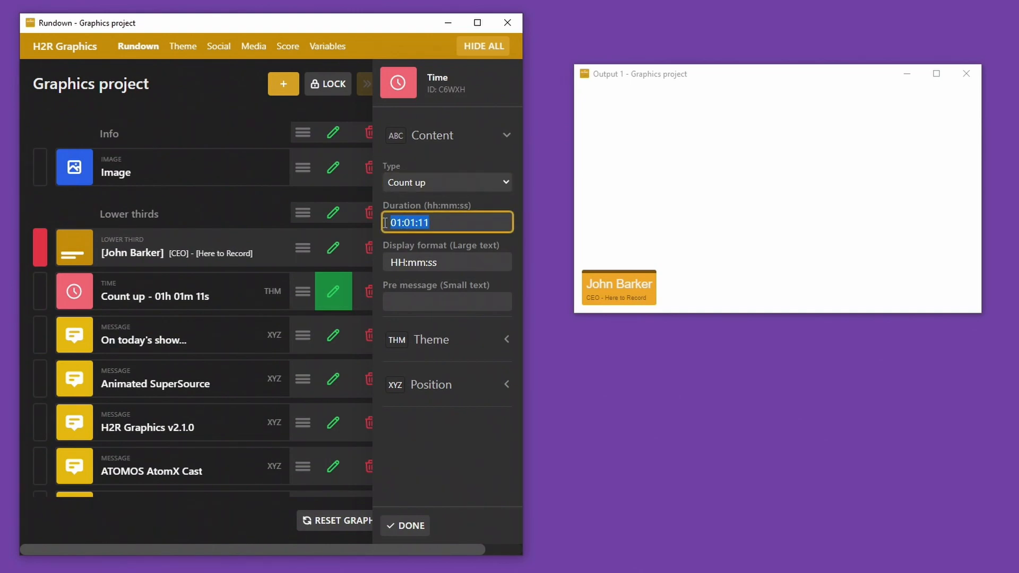
{"action": "left_click", "coordinate": [412, 223]}
{"action": "key", "text": "shift+Left"}
{"action": "type", "text": "0"}
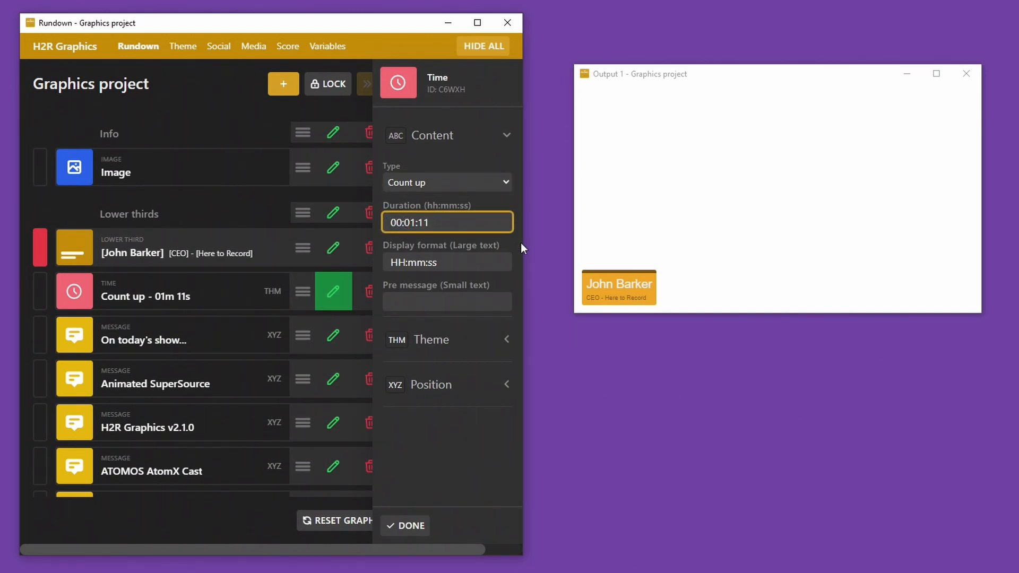
{"action": "key", "text": "Right"}
{"action": "key", "text": "shift+Left"}
{"action": "type", "text": "0"}
{"action": "key", "text": "Right"}
{"action": "key", "text": "Right"}
{"action": "key", "text": "Right"}
{"action": "key", "text": "shift+Left"}
{"action": "type", "text": "0"}
Step: Run the count-up timer on the output, then take it off
{"action": "left_click", "coordinate": [189, 295]}
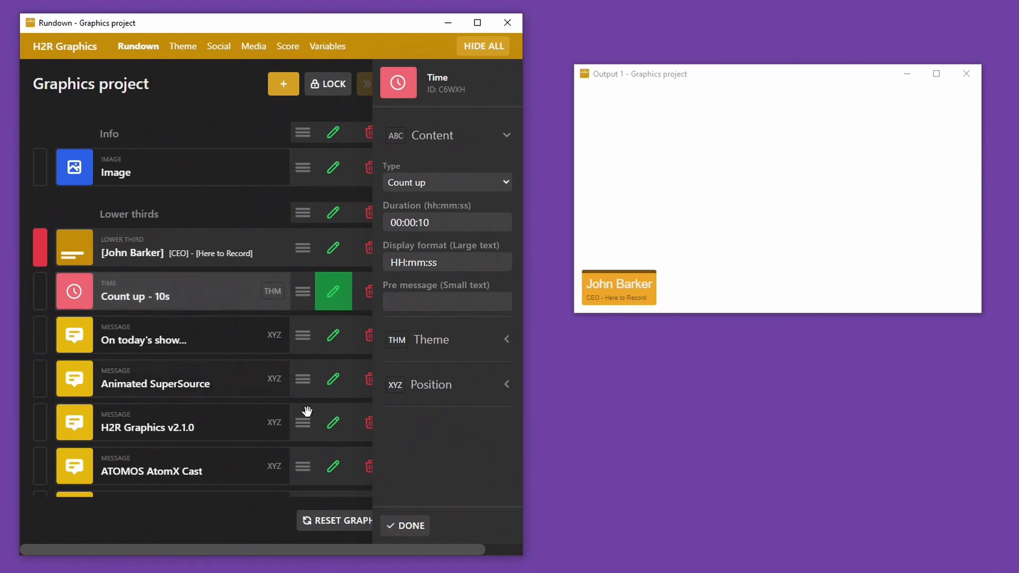
{"action": "left_click", "coordinate": [137, 299]}
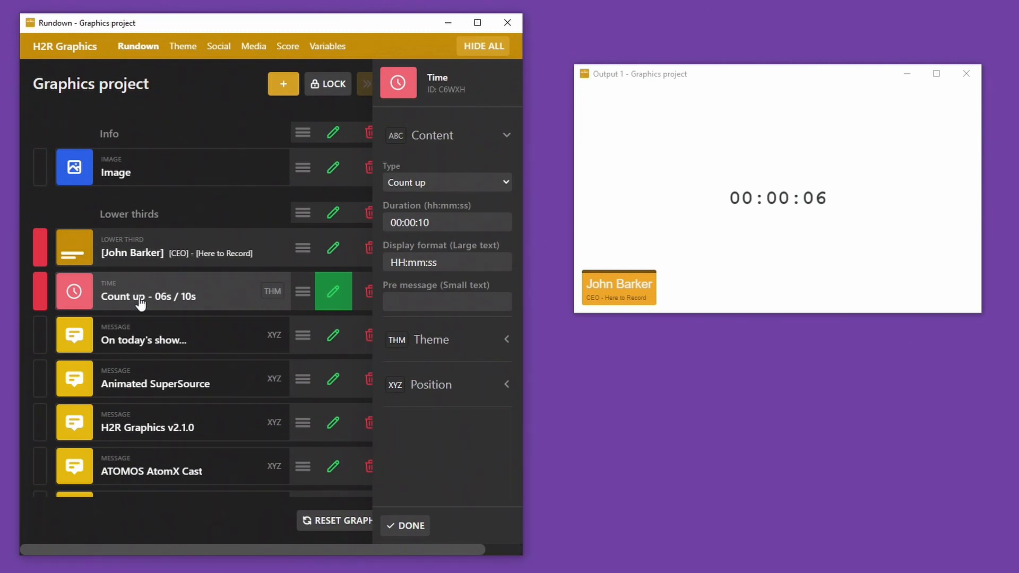
{"action": "left_click", "coordinate": [140, 302]}
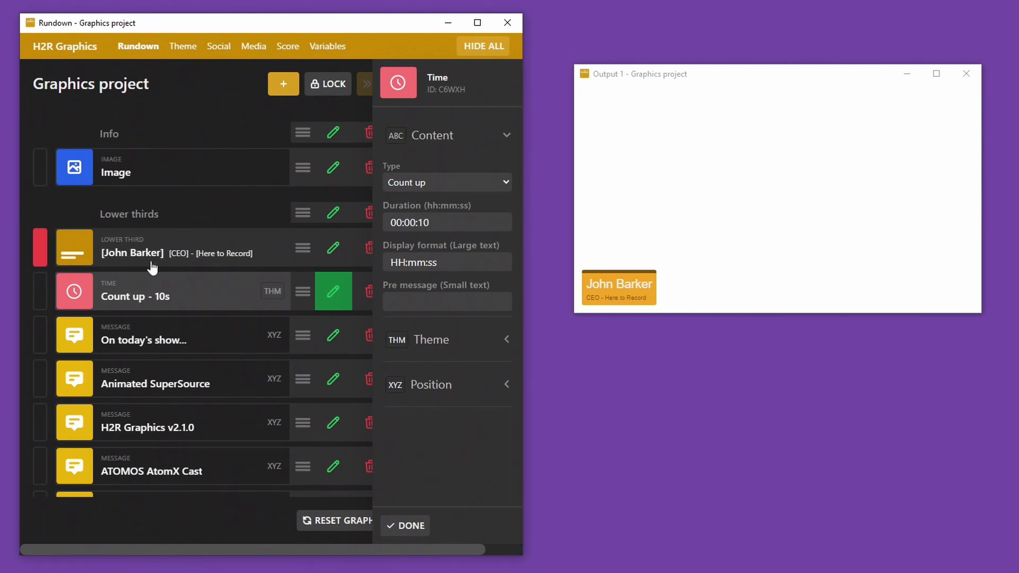
Step: Look at the Theme's transition duration options, then return to the rundown unchanged
{"action": "left_click", "coordinate": [188, 47]}
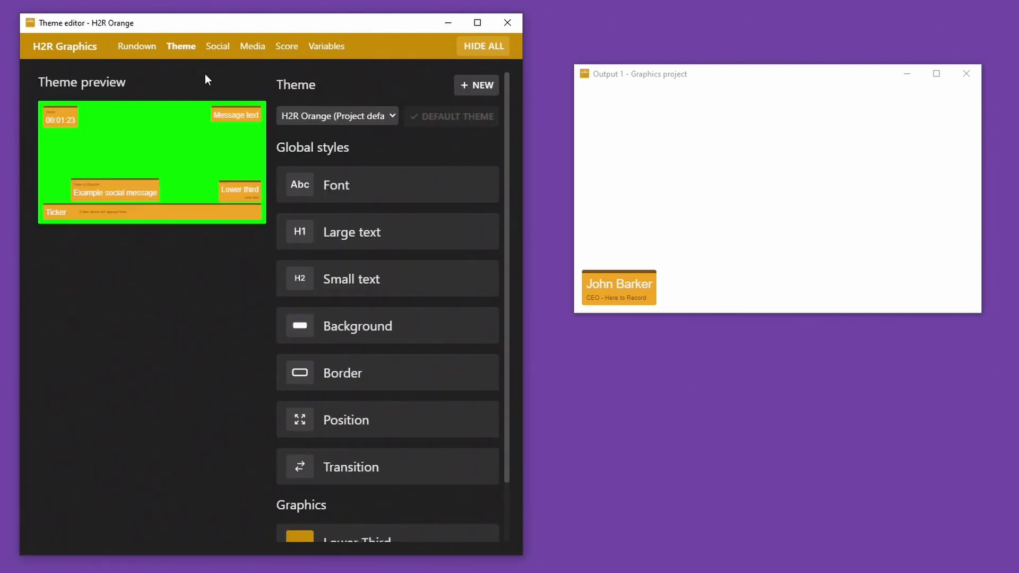
{"action": "left_click", "coordinate": [393, 467]}
{"action": "scroll", "coordinate": [389, 421], "scroll_direction": "down", "scroll_amount": 2}
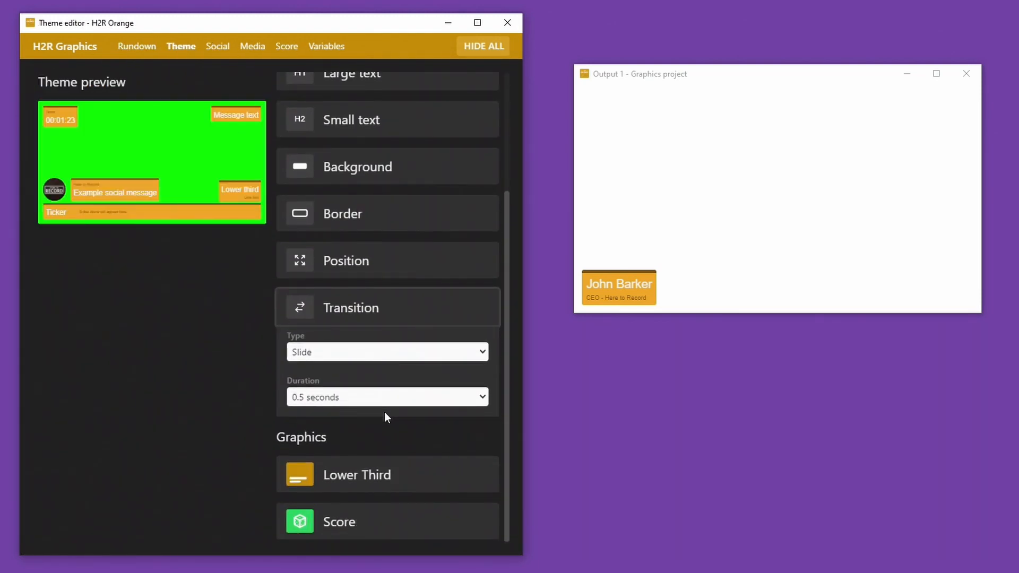
{"action": "left_click", "coordinate": [354, 399]}
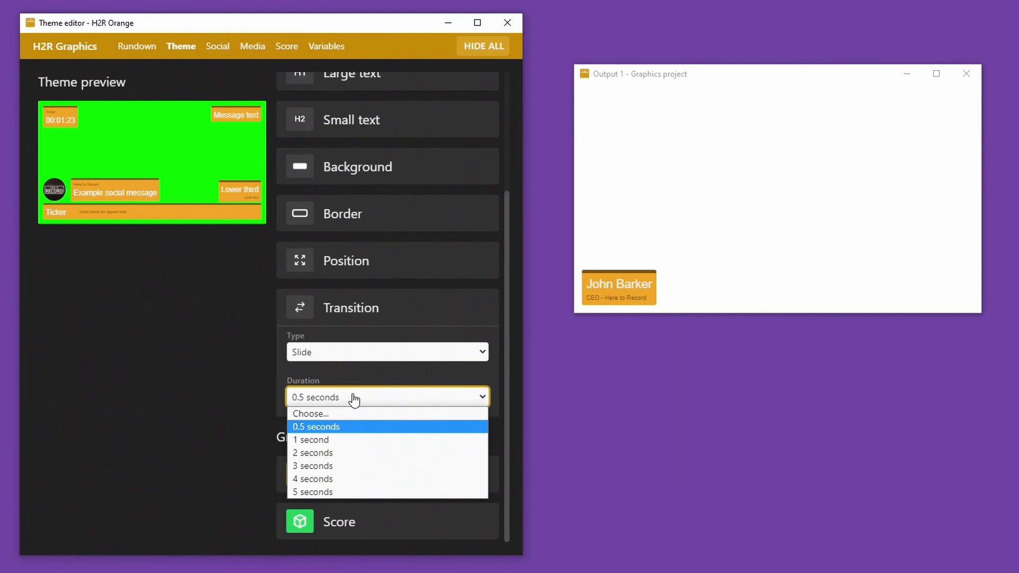
{"action": "left_click", "coordinate": [132, 47]}
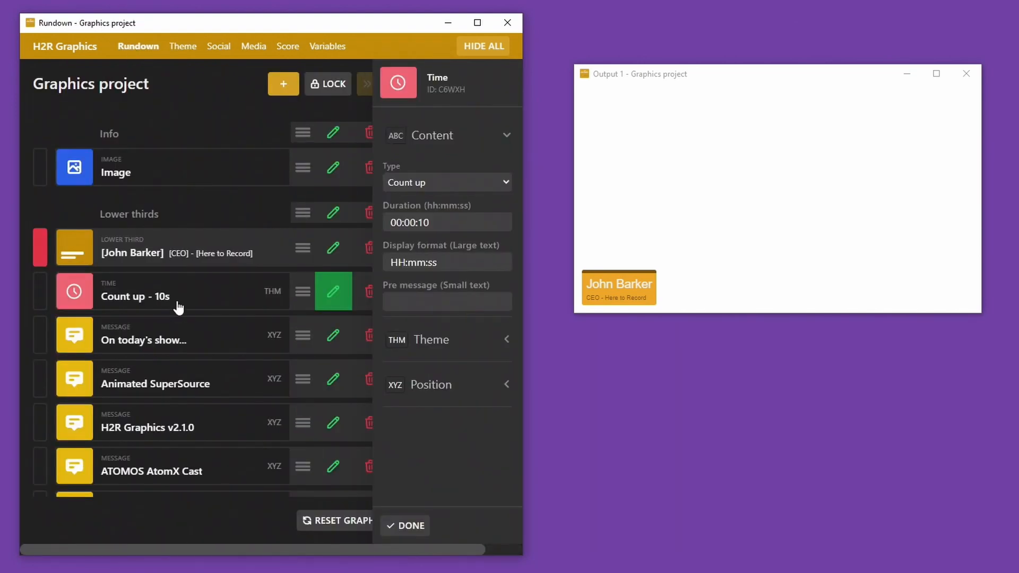
Step: Toggle the lower third off and on the output twice to preview the transition
{"action": "left_click", "coordinate": [164, 255]}
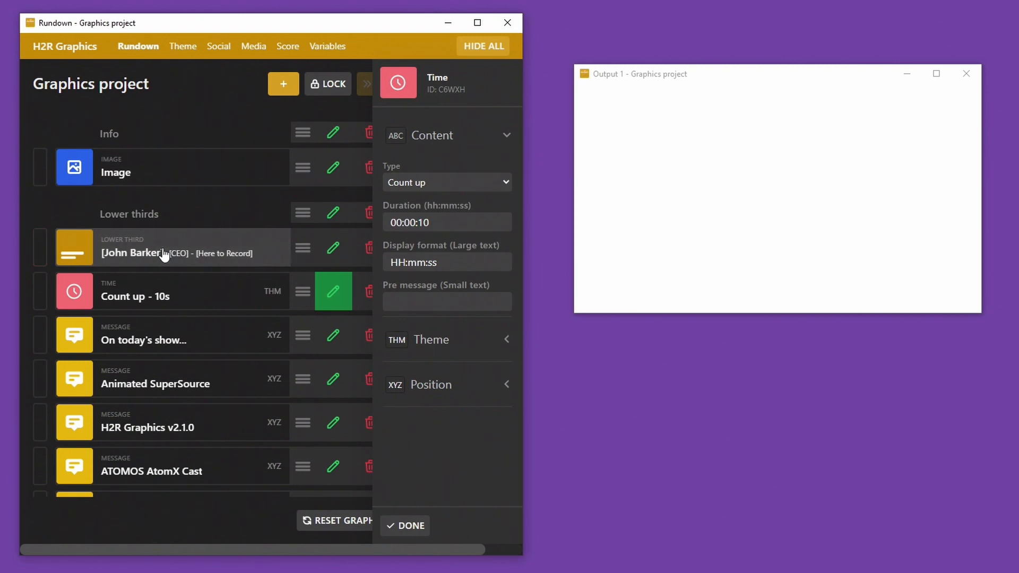
{"action": "left_click", "coordinate": [164, 255]}
{"action": "left_click", "coordinate": [164, 255]}
{"action": "left_click", "coordinate": [164, 254]}
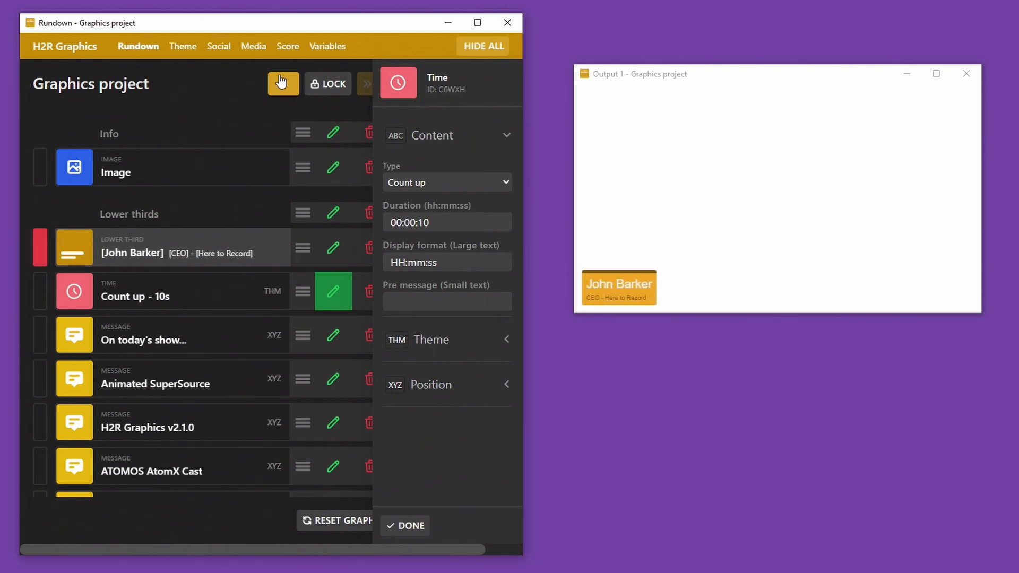
Step: Set the theme's slide transition duration to 5 seconds and return to the rundown
{"action": "left_click", "coordinate": [183, 46]}
{"action": "scroll", "coordinate": [455, 334], "scroll_direction": "down", "scroll_amount": 2}
{"action": "left_click", "coordinate": [425, 399]}
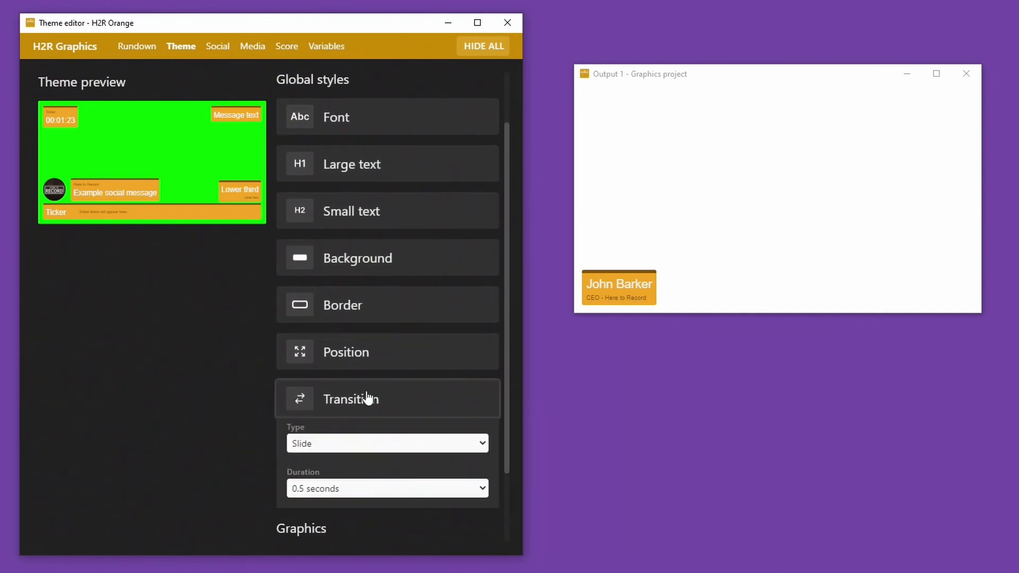
{"action": "scroll", "coordinate": [372, 419], "scroll_direction": "down", "scroll_amount": 2}
{"action": "left_click", "coordinate": [331, 398]}
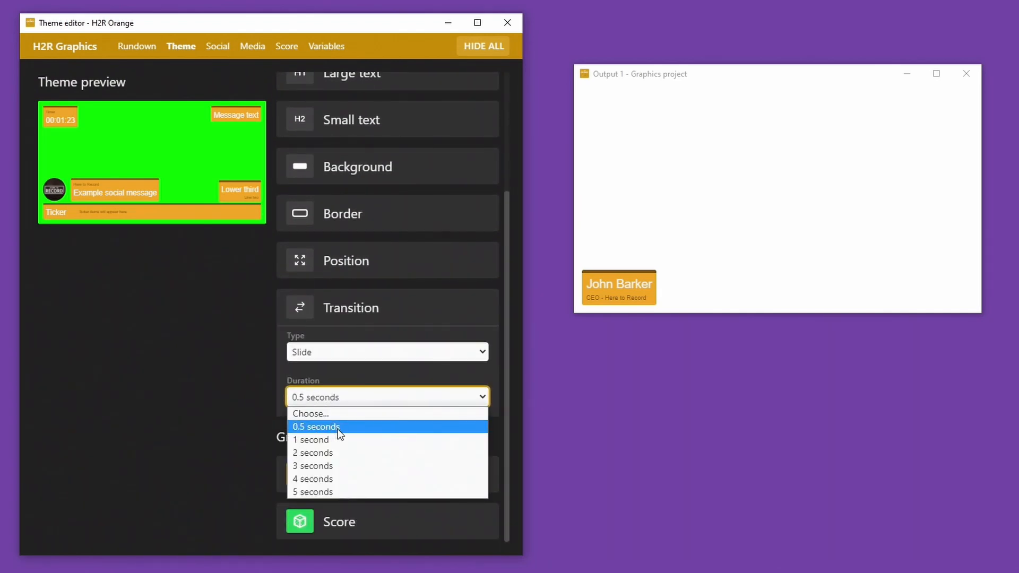
{"action": "left_click", "coordinate": [327, 491]}
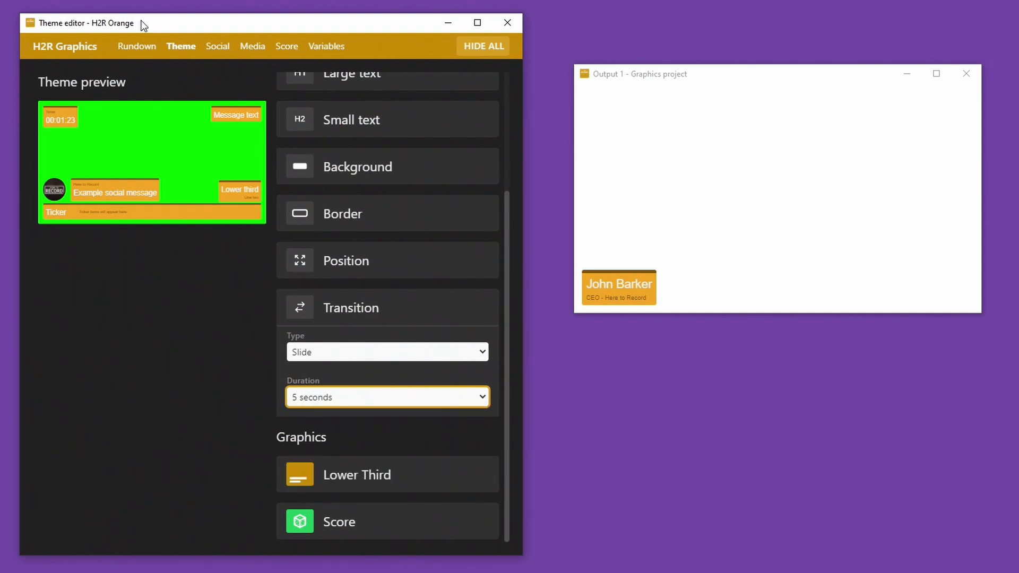
{"action": "left_click", "coordinate": [138, 47]}
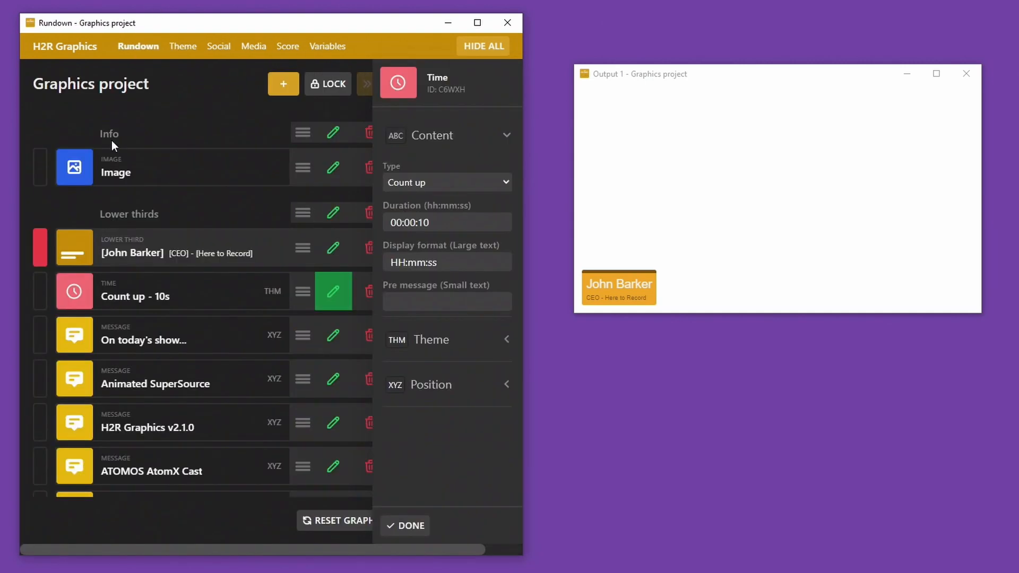
{"action": "left_click", "coordinate": [150, 252]}
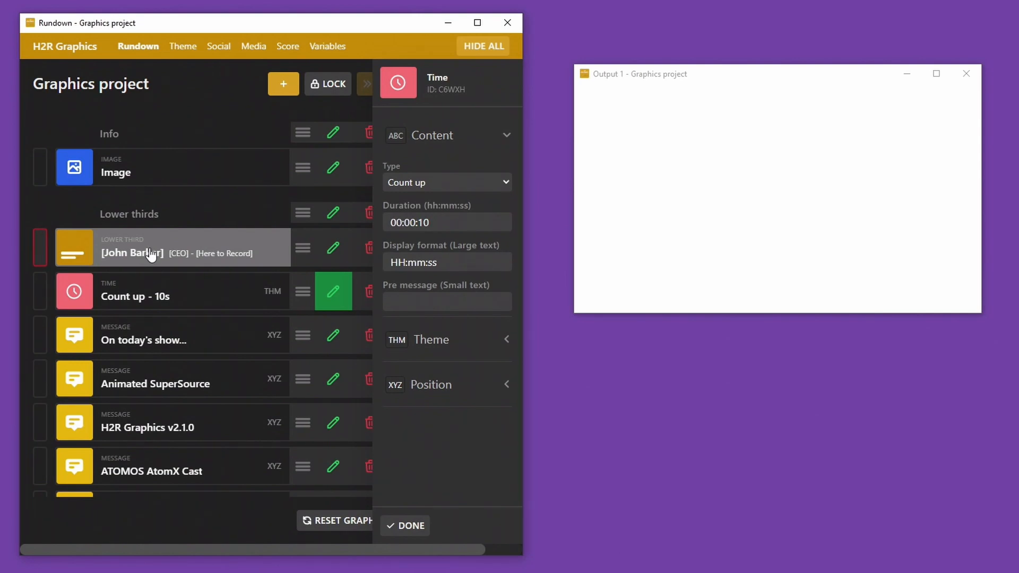
{"action": "left_click", "coordinate": [152, 254]}
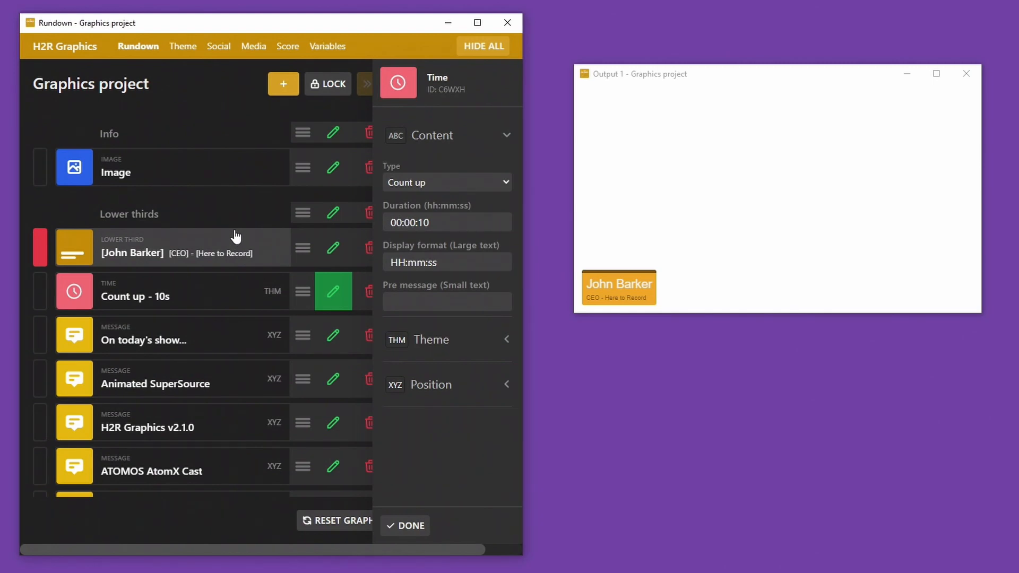
Step: Put the Team 1 vs Team 2 score on air and try Side by side before reverting to stacked
{"action": "scroll", "coordinate": [244, 228], "scroll_direction": "down", "scroll_amount": 3}
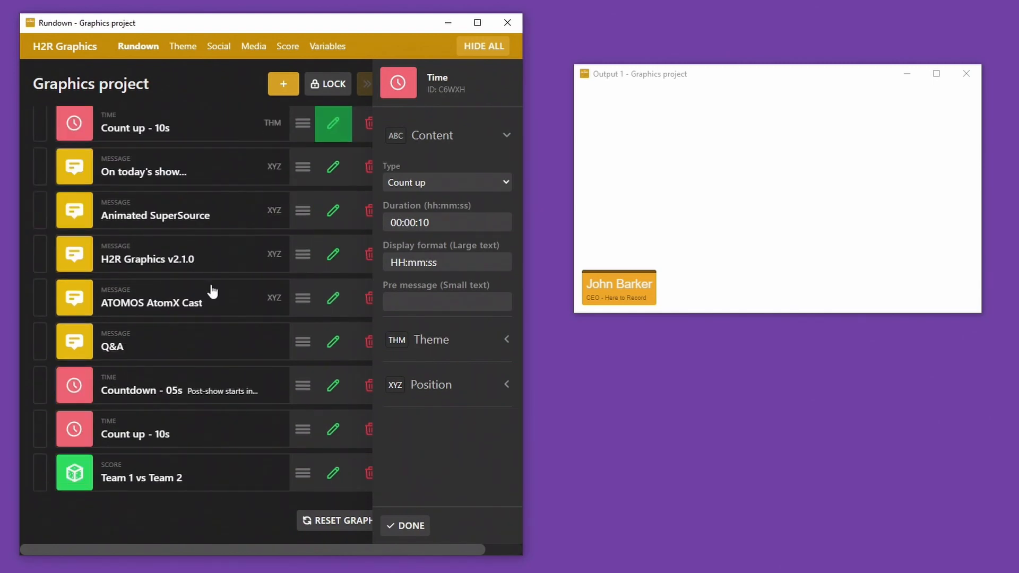
{"action": "left_click", "coordinate": [164, 481]}
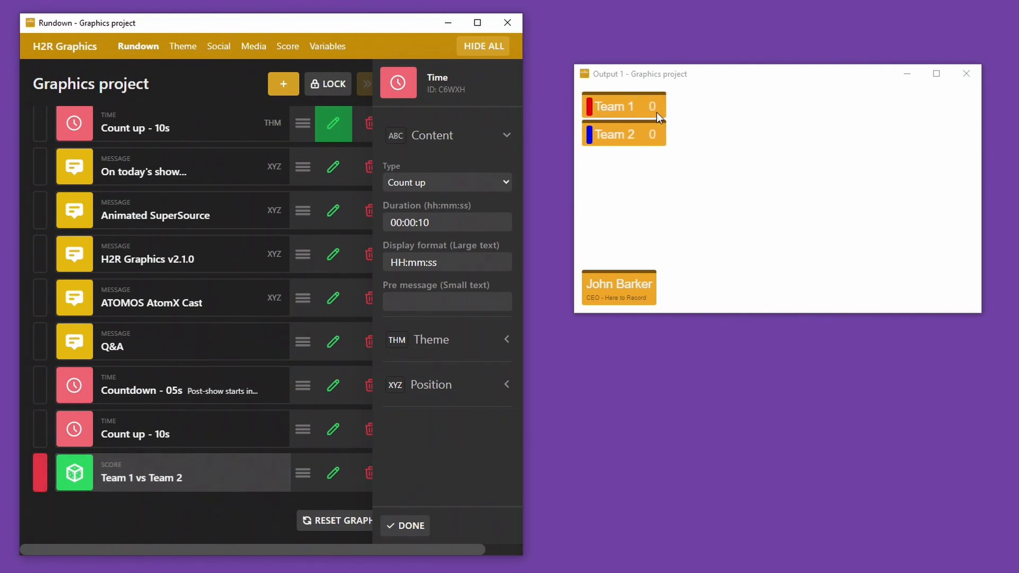
{"action": "left_click", "coordinate": [192, 48]}
{"action": "scroll", "coordinate": [409, 398], "scroll_direction": "down", "scroll_amount": 2}
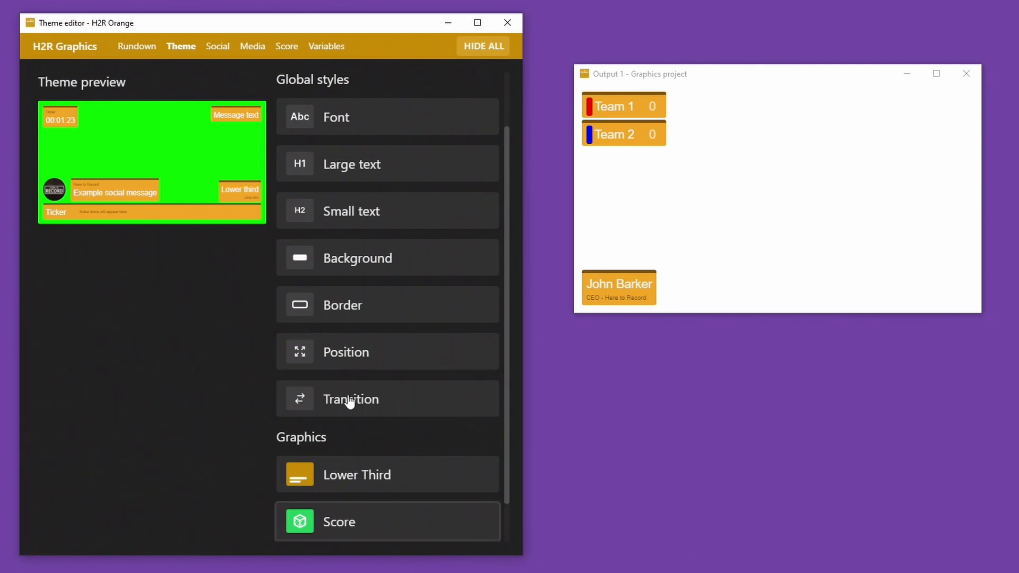
{"action": "scroll", "coordinate": [349, 399], "scroll_direction": "down", "scroll_amount": 1}
{"action": "left_click", "coordinate": [342, 523]}
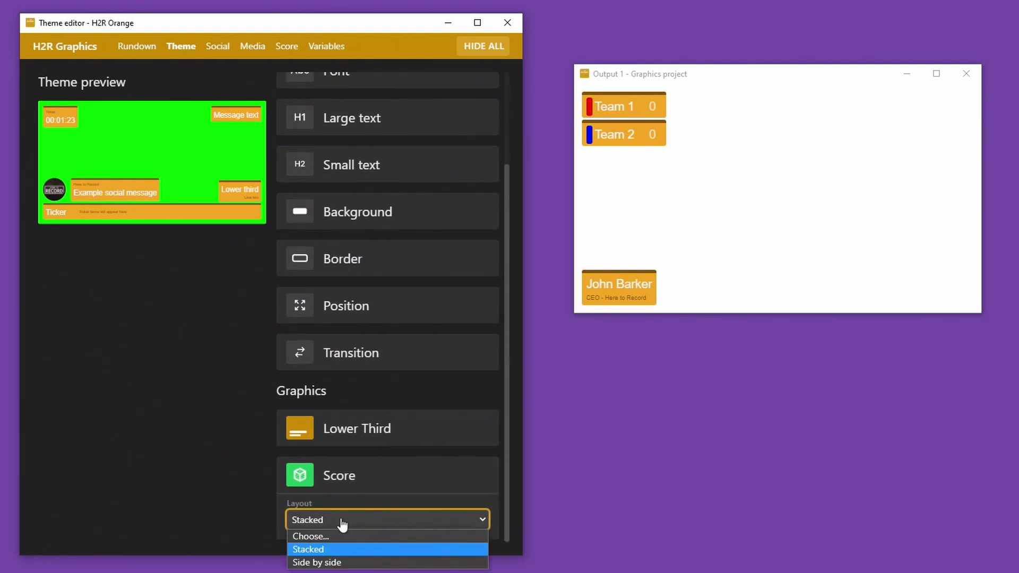
{"action": "left_click", "coordinate": [325, 563]}
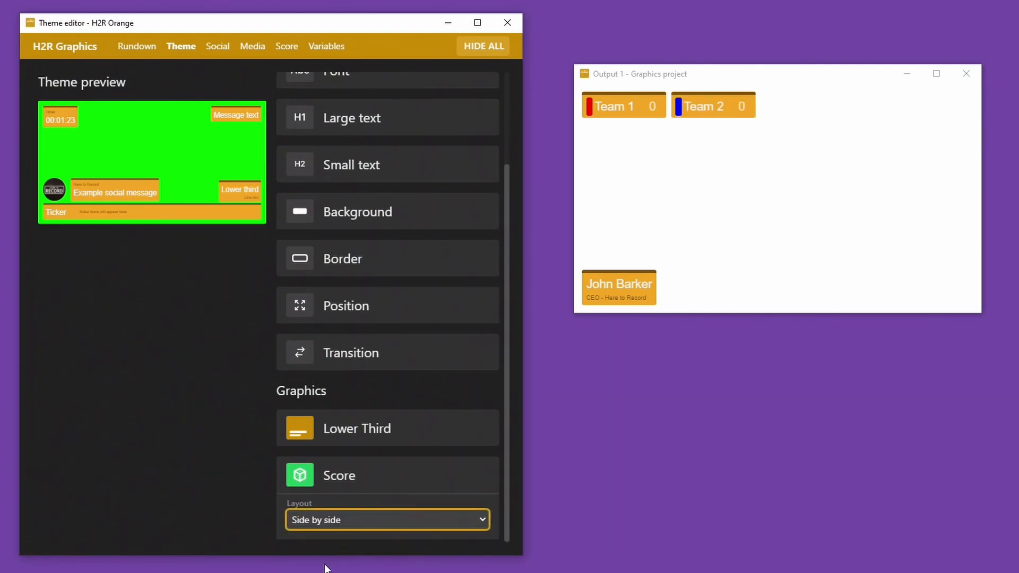
{"action": "left_click", "coordinate": [332, 528]}
{"action": "left_click", "coordinate": [325, 549]}
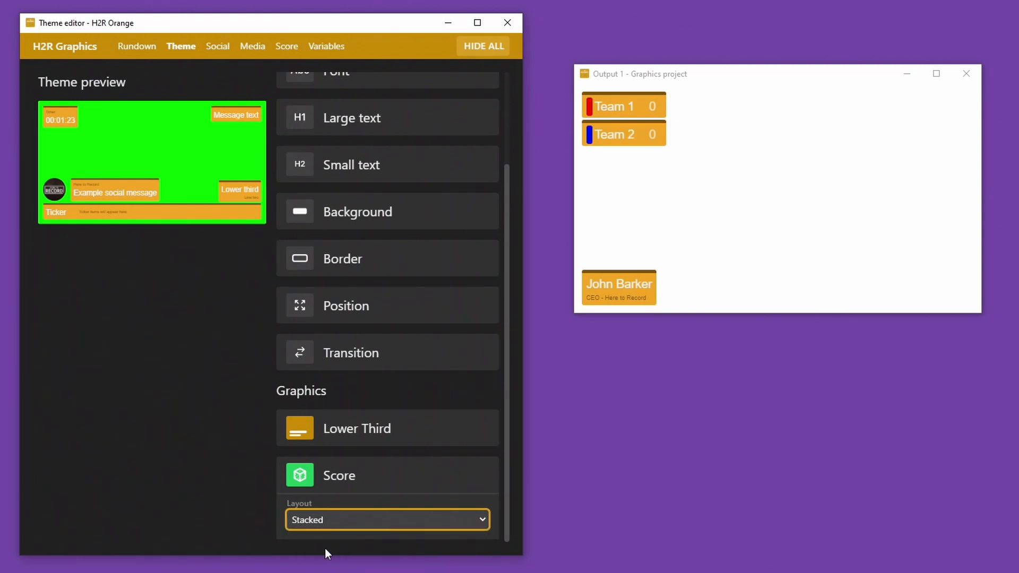
Step: With the output window in front, set the Score layout to Side by side
{"action": "left_click", "coordinate": [639, 98]}
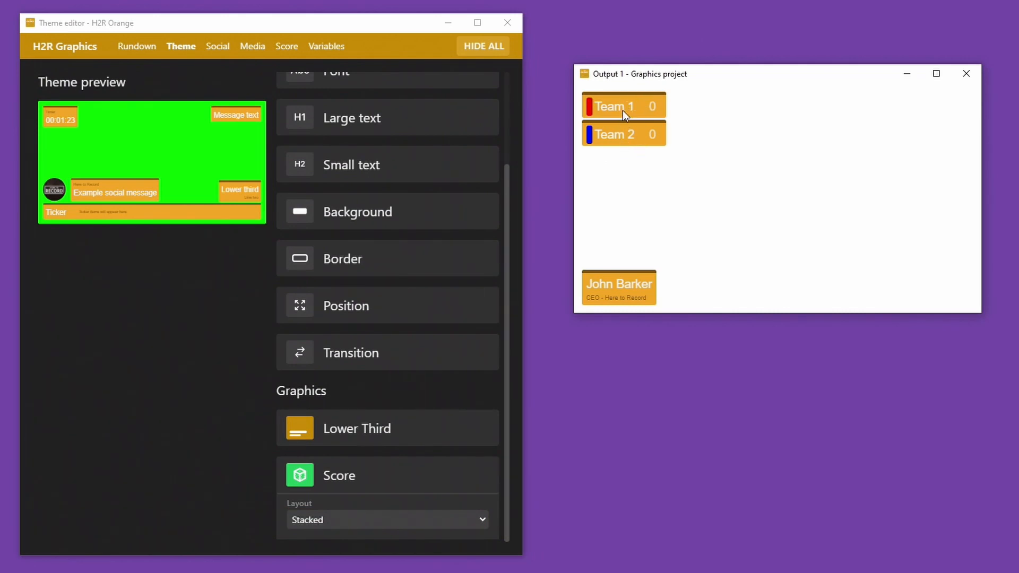
{"action": "left_click", "coordinate": [366, 520]}
{"action": "left_click", "coordinate": [347, 557]}
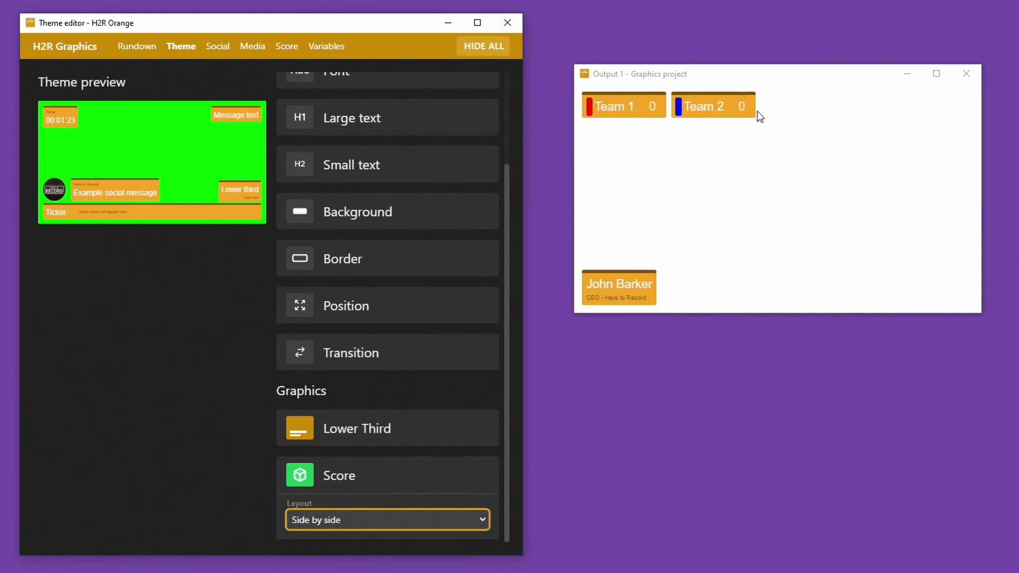